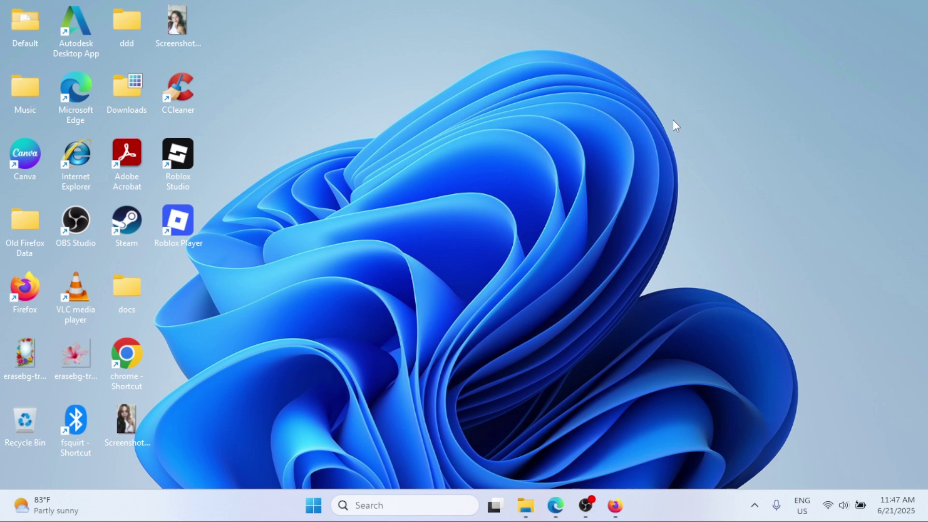
Set Primary mouse button to Right under Bluetooth & devices > Mouse in Settings.
{"action": "left_click", "coordinate": [313, 504]}
{"action": "left_click", "coordinate": [632, 167]}
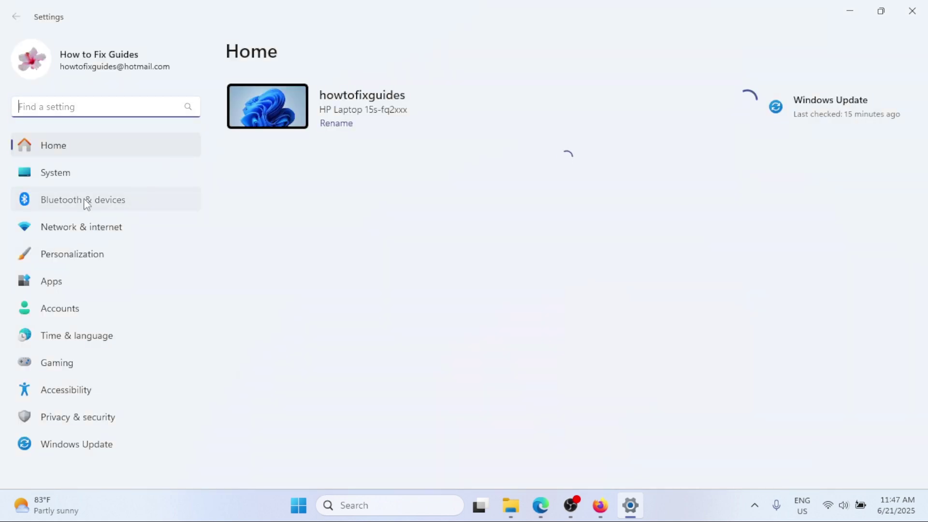
{"action": "left_click", "coordinate": [86, 203]}
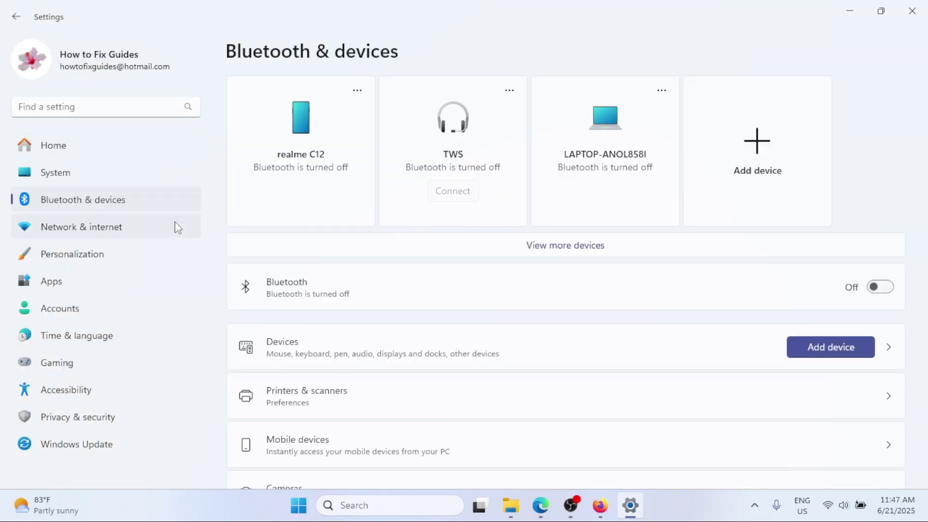
{"action": "scroll", "coordinate": [363, 300], "scroll_direction": "down", "scroll_amount": 5}
{"action": "left_click", "coordinate": [363, 308]}
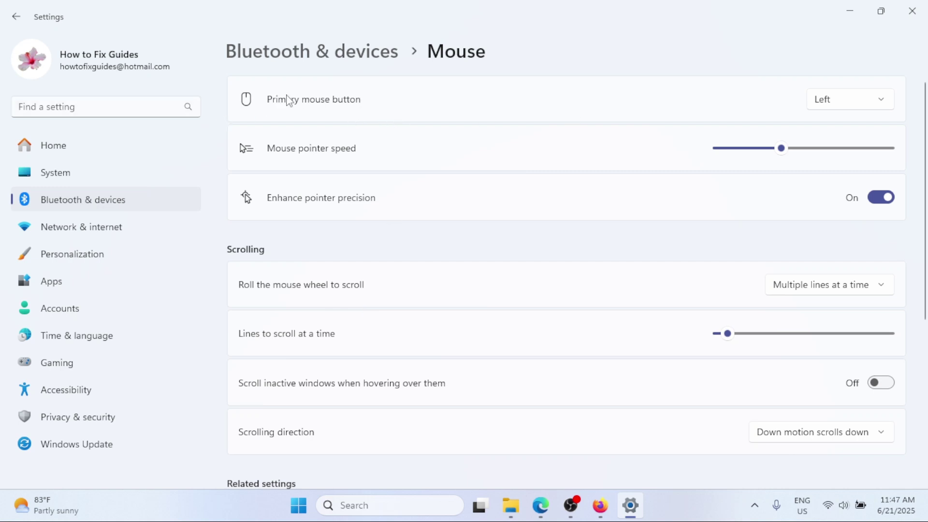
{"action": "left_click", "coordinate": [882, 111]}
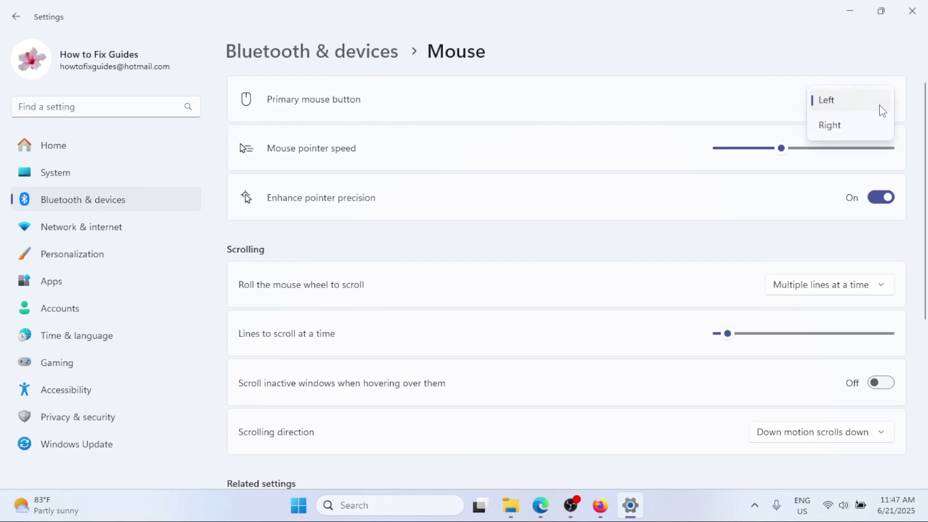
{"action": "left_click", "coordinate": [854, 127]}
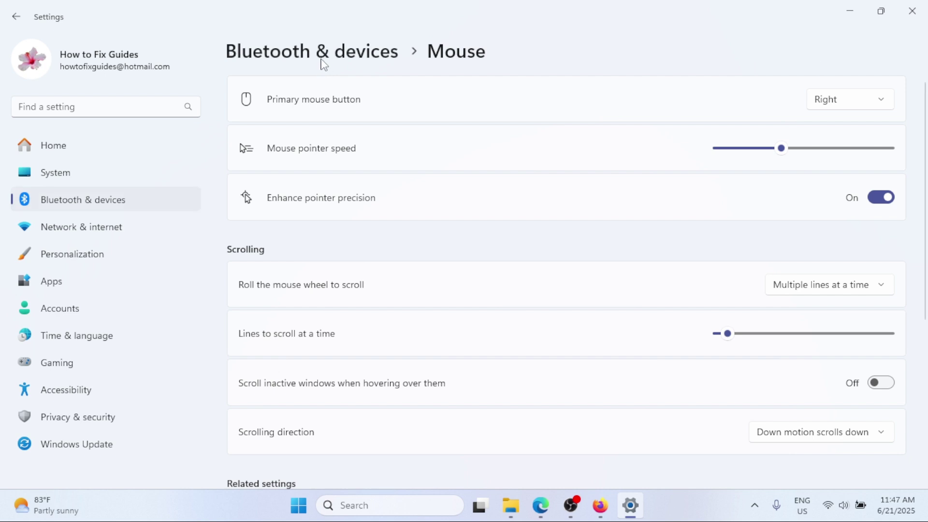
{"action": "right_click", "coordinate": [911, 10]}
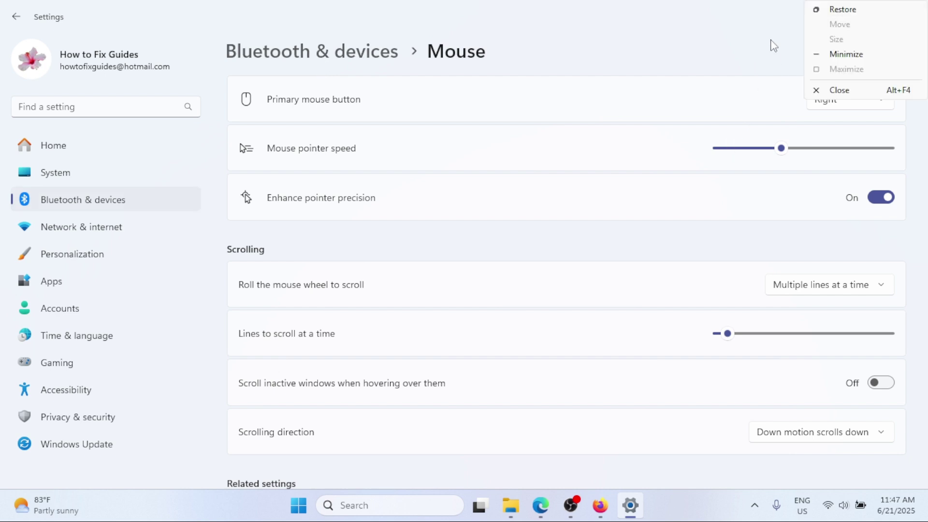
{"action": "left_click", "coordinate": [787, 47]}
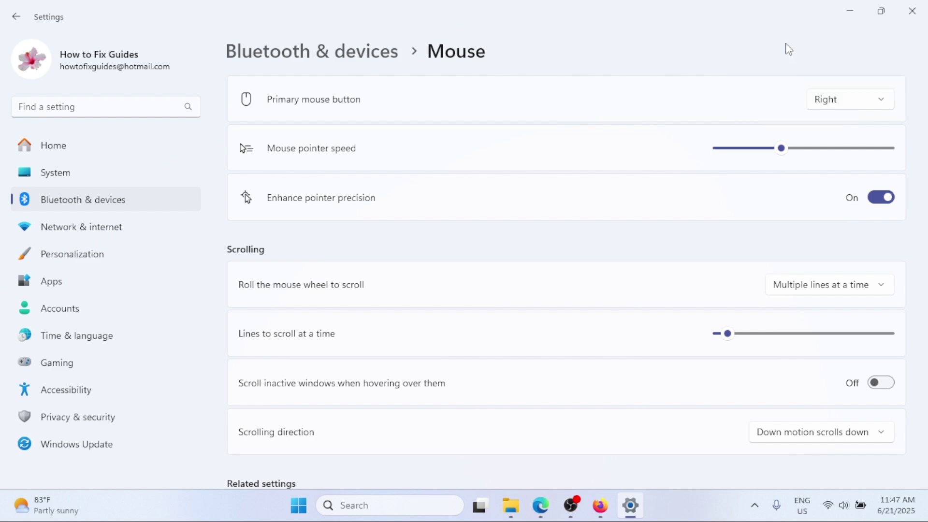
Reopen the Mouse settings page, set Primary mouse button to Left, and close Settings.
{"action": "left_click", "coordinate": [904, 11]}
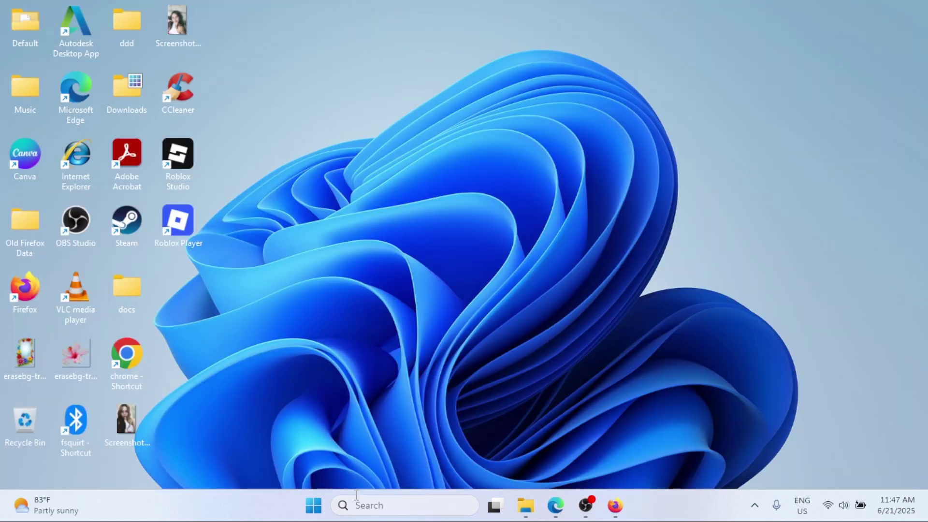
{"action": "left_click", "coordinate": [314, 505]}
{"action": "left_click", "coordinate": [613, 173]}
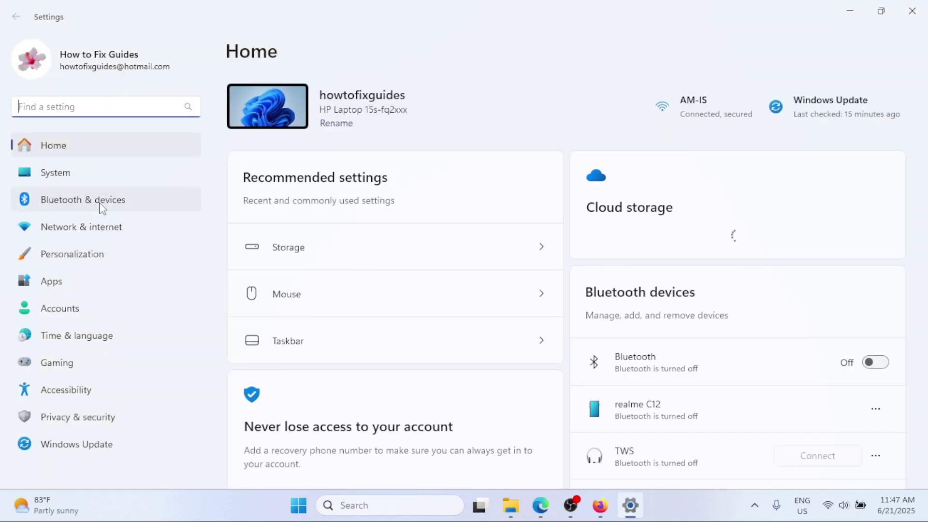
{"action": "left_click", "coordinate": [101, 207]}
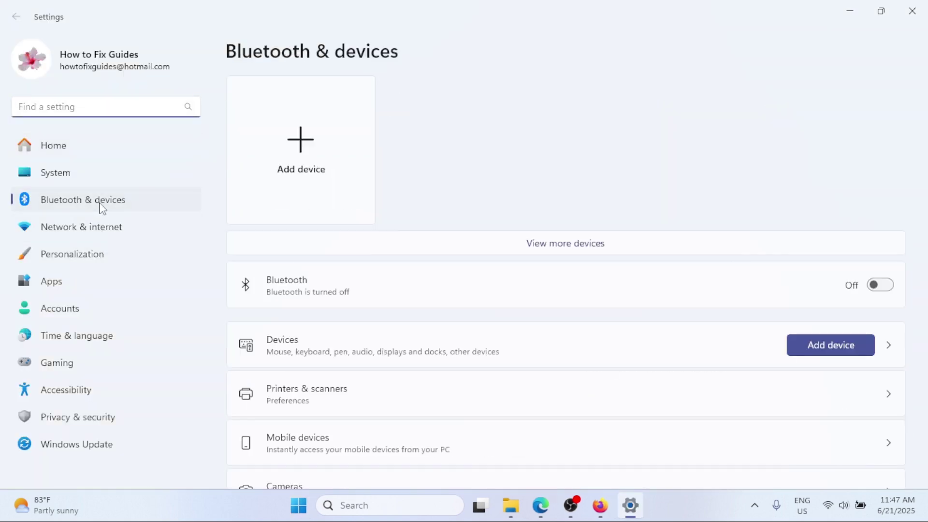
{"action": "scroll", "coordinate": [388, 305], "scroll_direction": "down", "scroll_amount": 5}
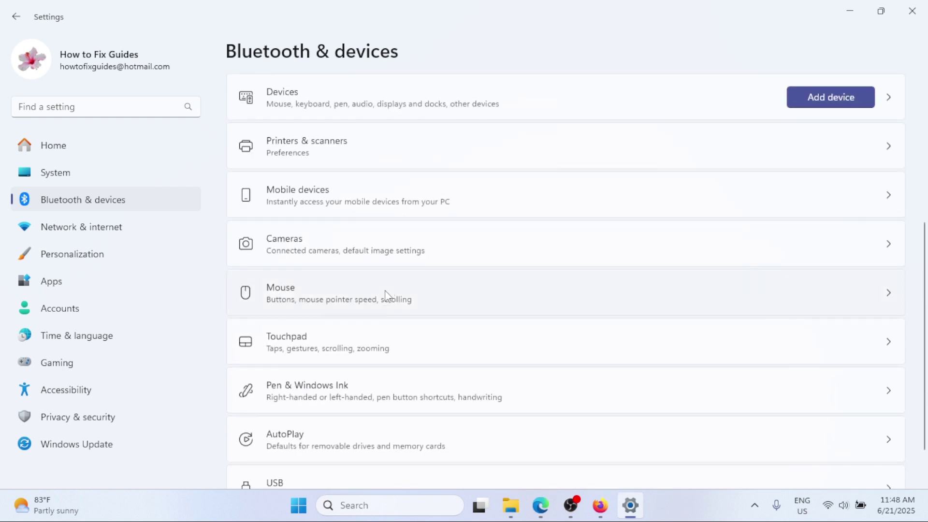
{"action": "left_click", "coordinate": [385, 297]}
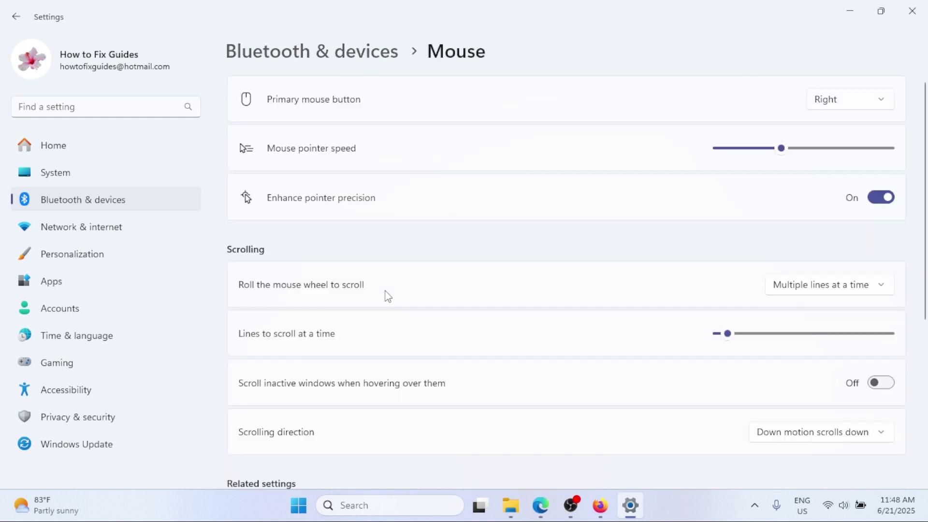
{"action": "left_click", "coordinate": [873, 104]}
{"action": "left_click", "coordinate": [863, 79]}
{"action": "left_click", "coordinate": [915, 5]}
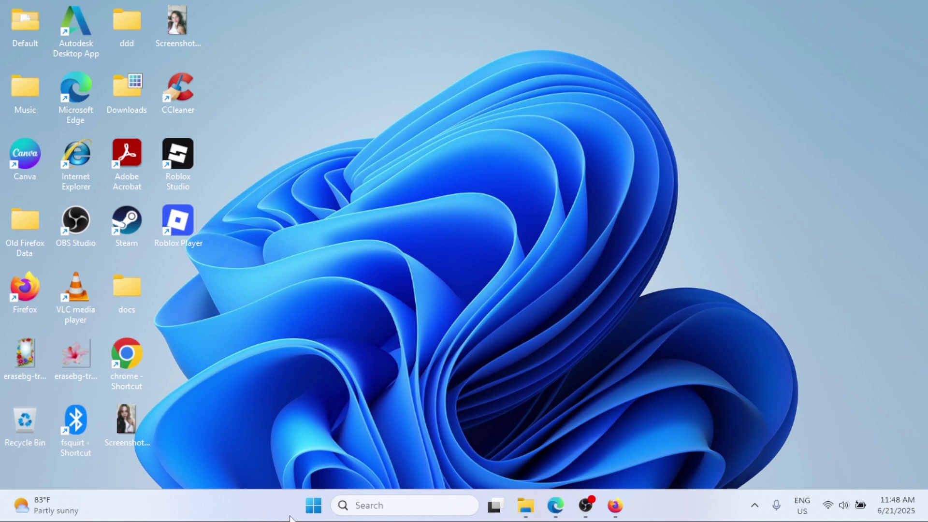
Search for 'device' and open Device Manager.
{"action": "left_click", "coordinate": [313, 505]}
{"action": "left_click", "coordinate": [346, 60]}
{"action": "type", "text": "device Manager"}
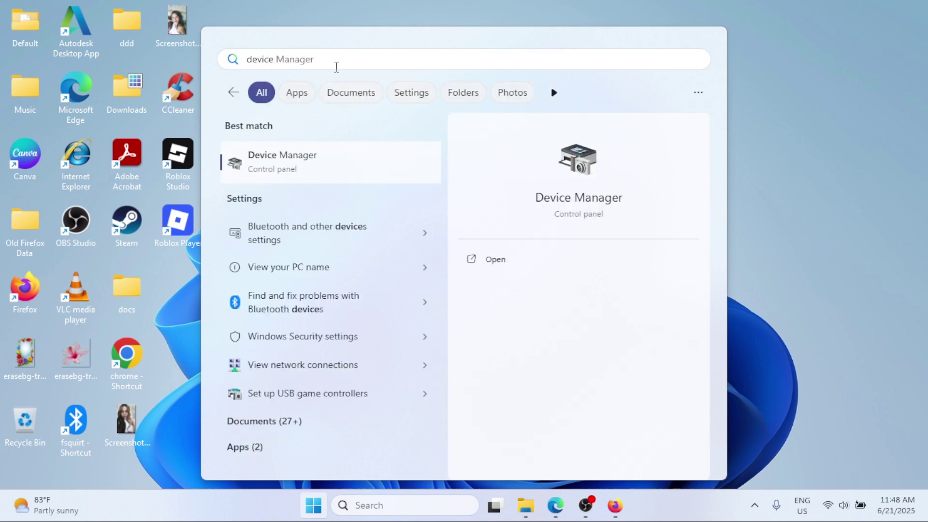
{"action": "left_click", "coordinate": [340, 162]}
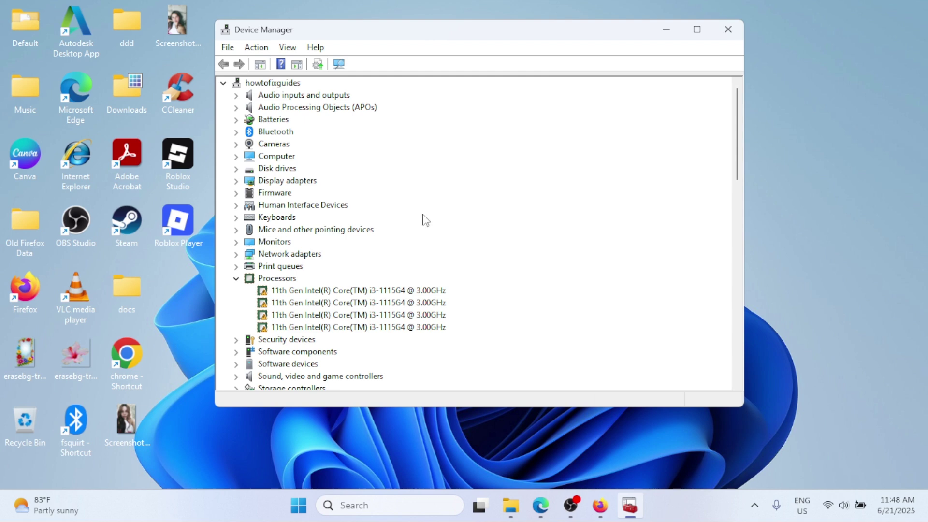
Update the ELAN Input Device driver with a compatible driver from this computer.
{"action": "left_click", "coordinate": [236, 230]}
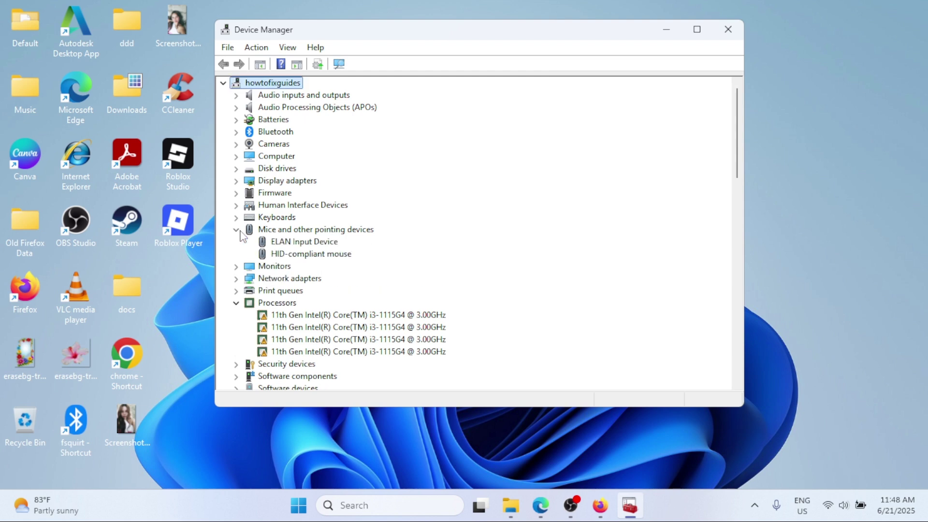
{"action": "left_click", "coordinate": [313, 244]}
{"action": "right_click", "coordinate": [313, 244]}
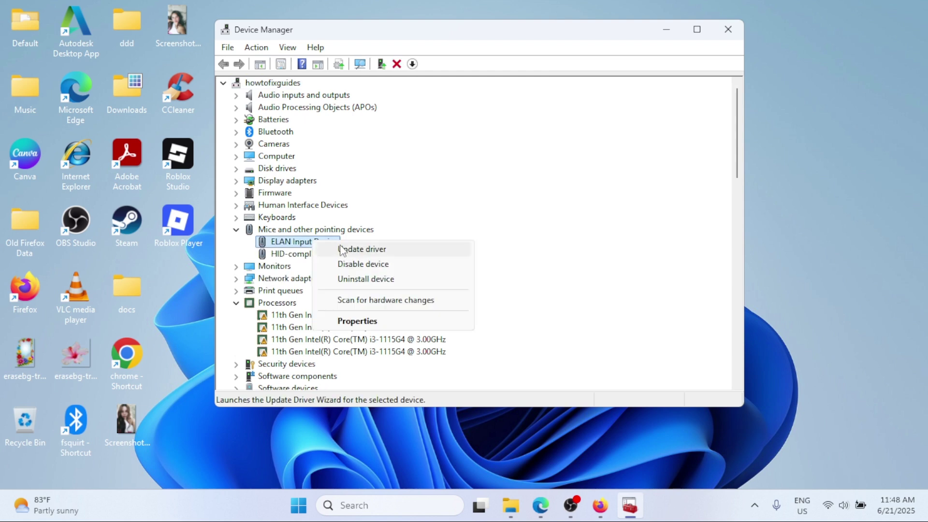
{"action": "left_click", "coordinate": [341, 249]}
{"action": "left_click", "coordinate": [395, 270]}
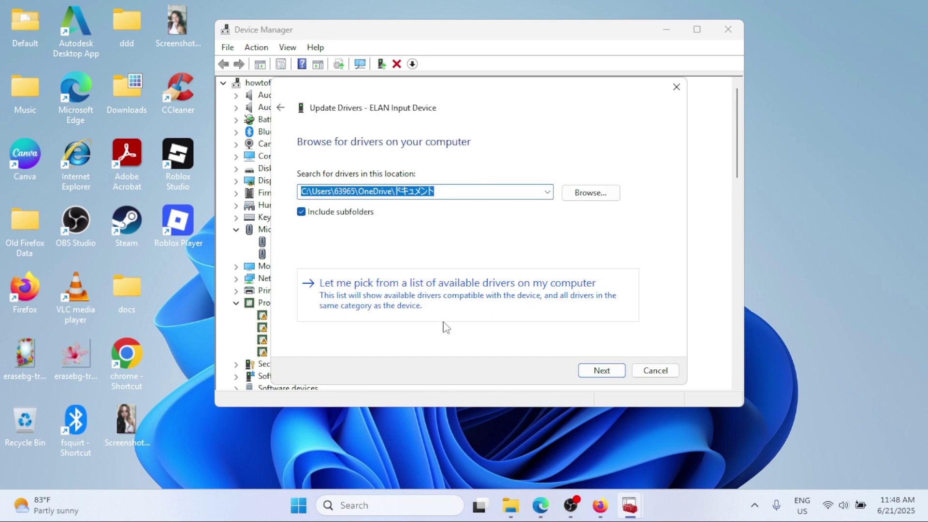
{"action": "left_click", "coordinate": [396, 300]}
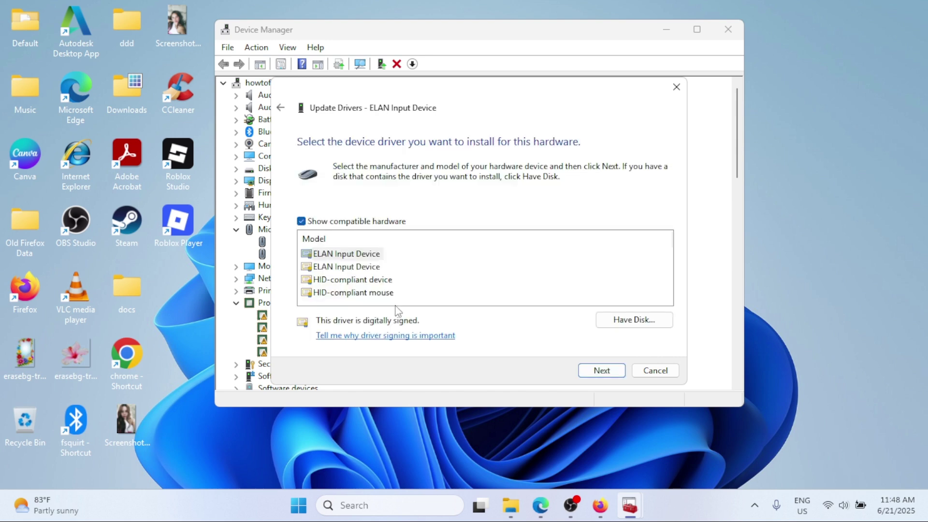
{"action": "left_click", "coordinate": [603, 369]}
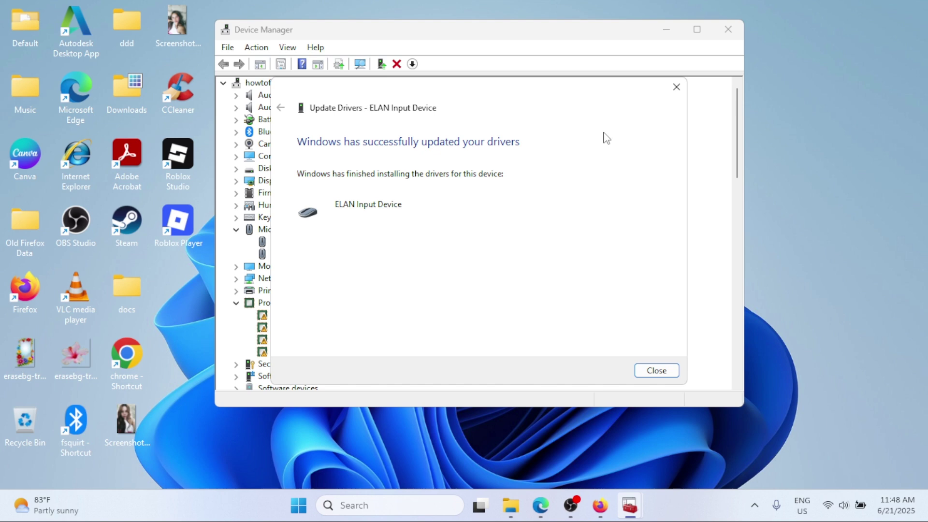
Update the HID-compliant mouse driver with a compatible driver from this computer.
{"action": "left_click", "coordinate": [667, 370]}
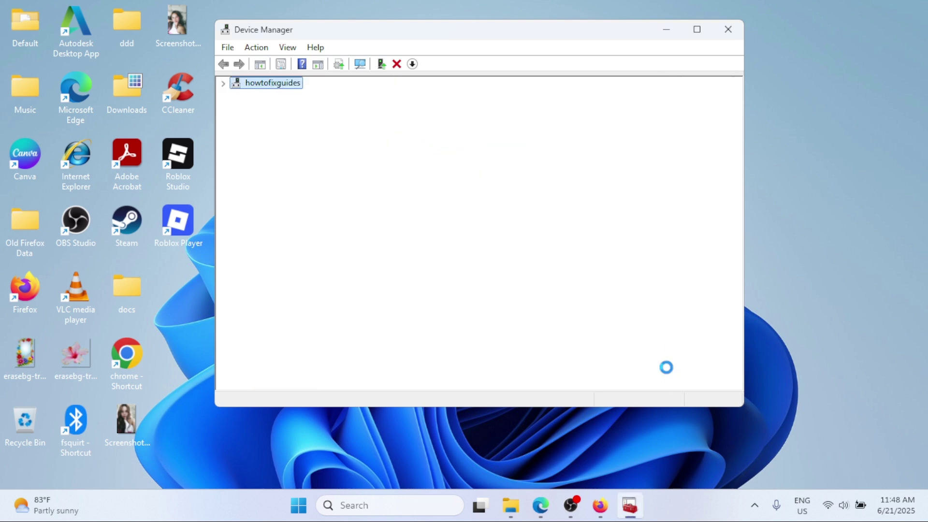
{"action": "left_click", "coordinate": [284, 255]}
{"action": "right_click", "coordinate": [284, 255]}
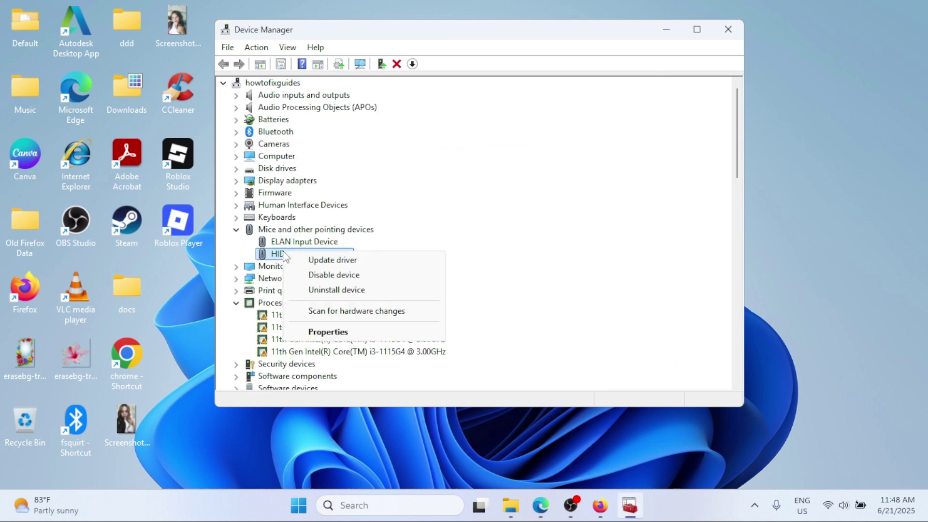
{"action": "left_click", "coordinate": [313, 260]}
{"action": "left_click", "coordinate": [341, 269]}
{"action": "left_click", "coordinate": [387, 295]}
{"action": "left_click", "coordinate": [602, 370]}
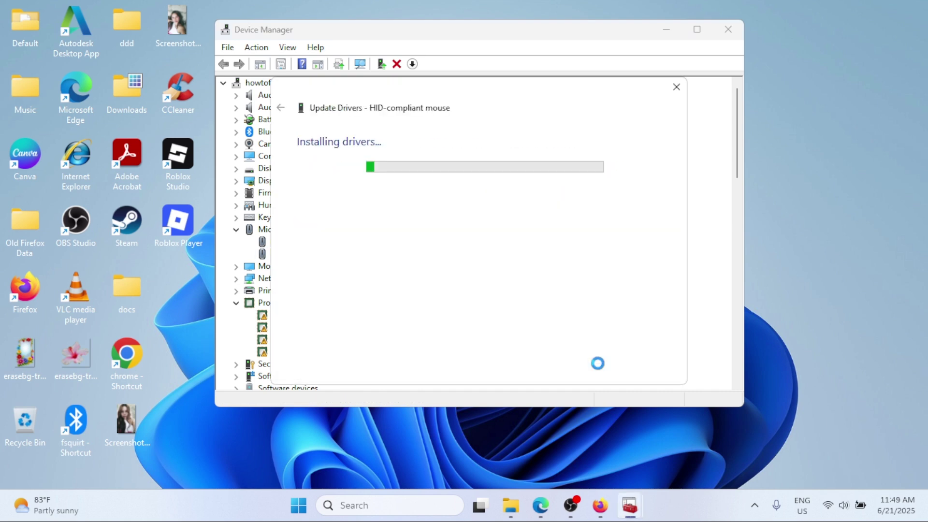
{"action": "left_click", "coordinate": [673, 375]}
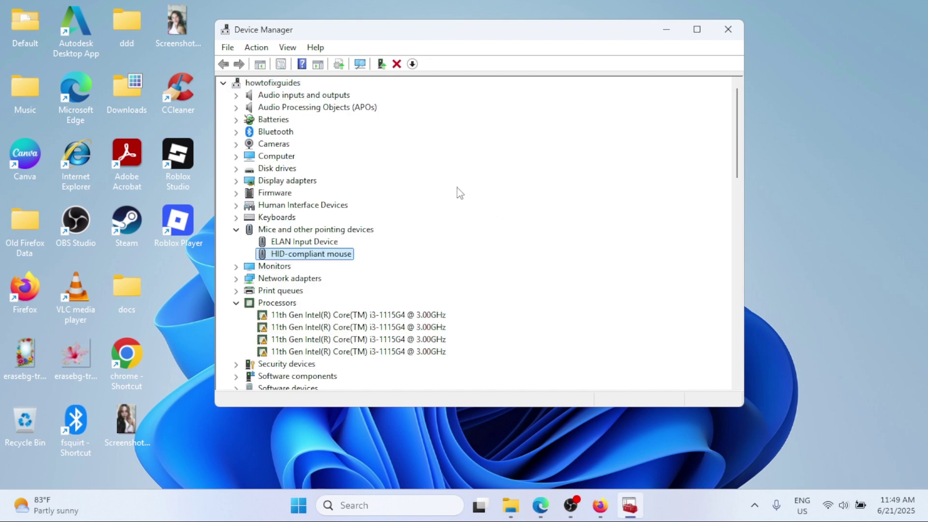
Cancel uninstalling the HID-compliant mouse, skip restarting, and close Device Manager.
{"action": "right_click", "coordinate": [314, 255]}
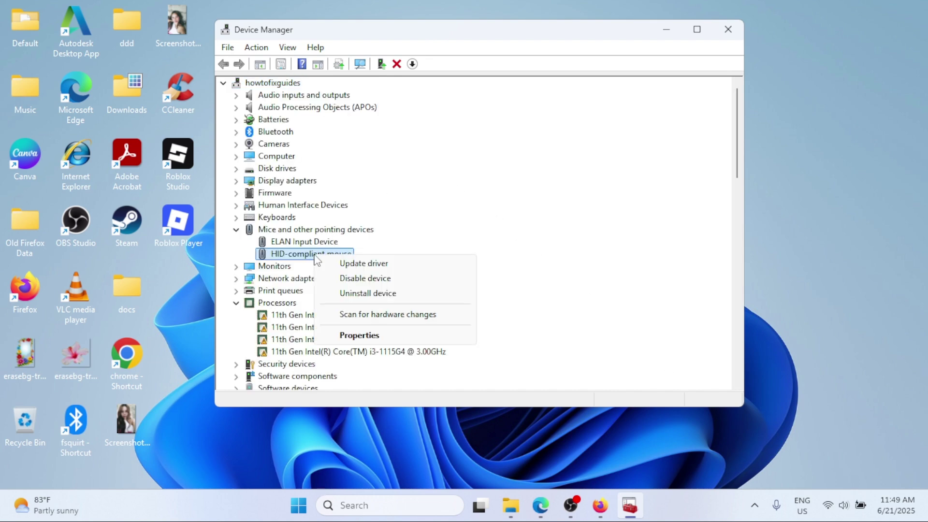
{"action": "left_click", "coordinate": [362, 291]}
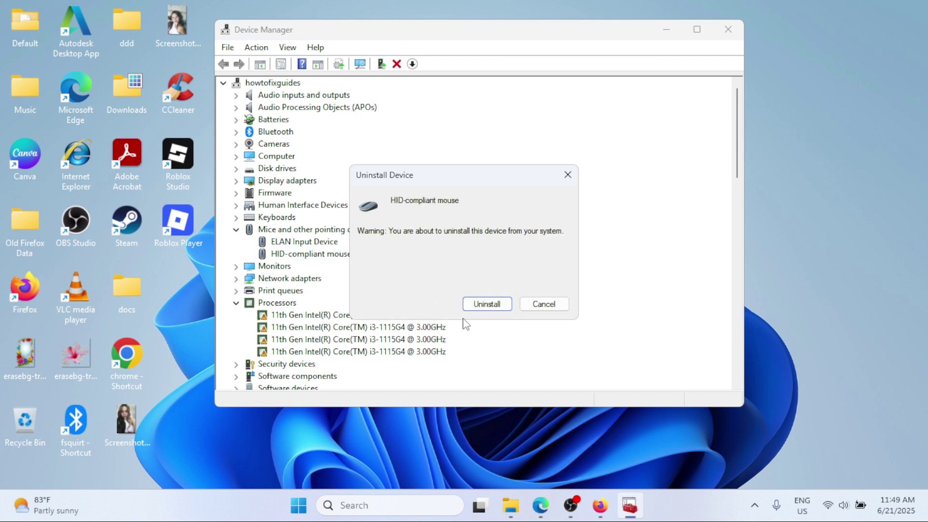
{"action": "left_click", "coordinate": [568, 175]}
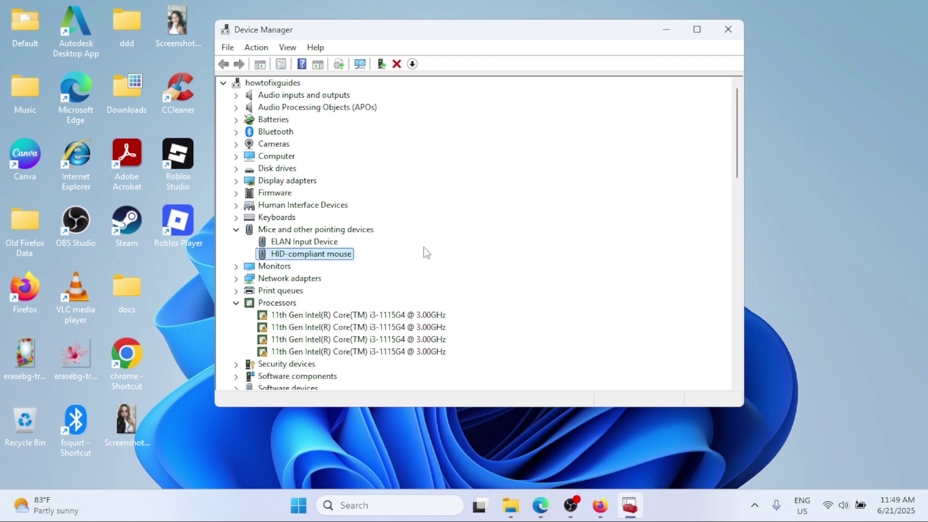
{"action": "right_click", "coordinate": [299, 505]}
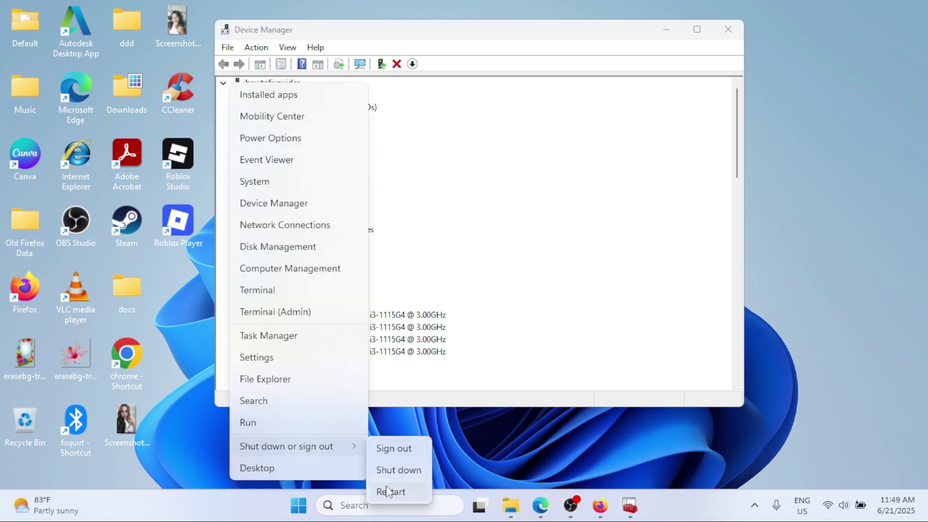
{"action": "left_click", "coordinate": [475, 394]}
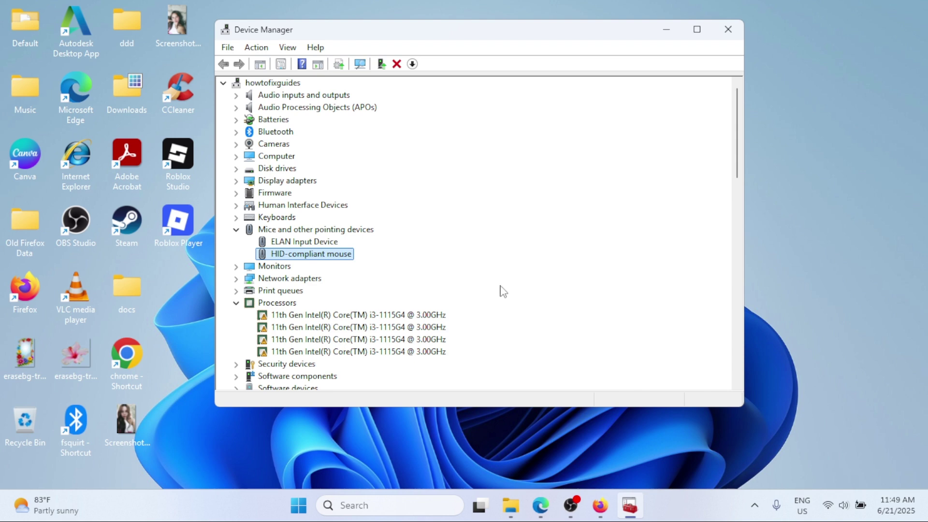
{"action": "left_click", "coordinate": [736, 28]}
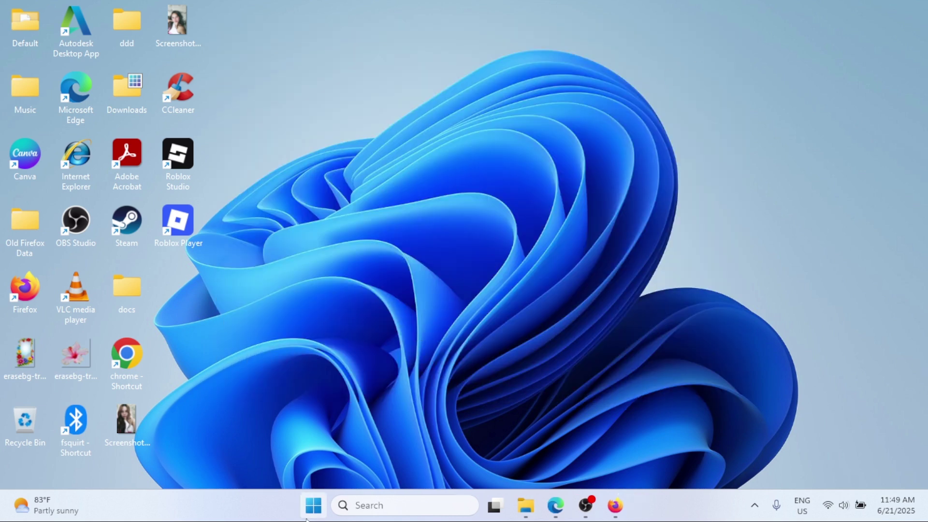
Find 'explorer' in a maximized Task Manager and restart Windows Explorer.
{"action": "right_click", "coordinate": [313, 505]}
{"action": "left_click", "coordinate": [313, 336]}
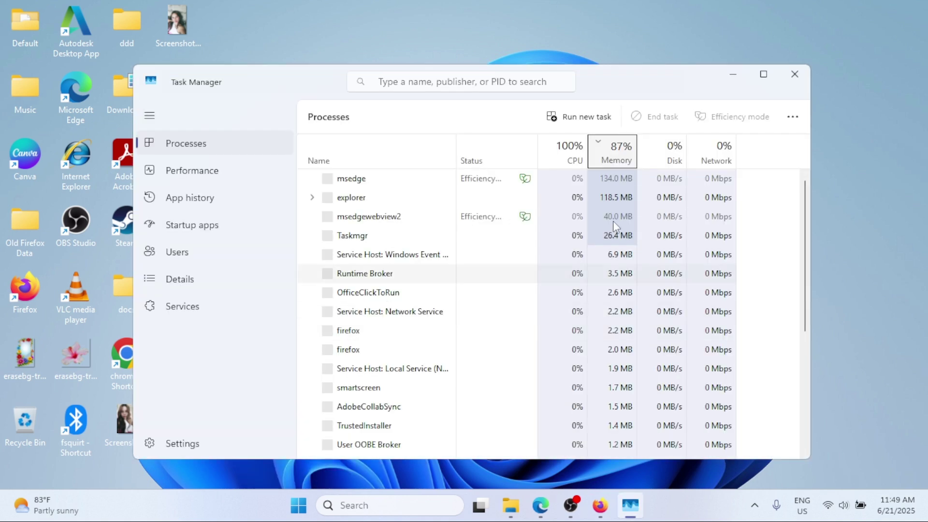
{"action": "left_click", "coordinate": [763, 75]}
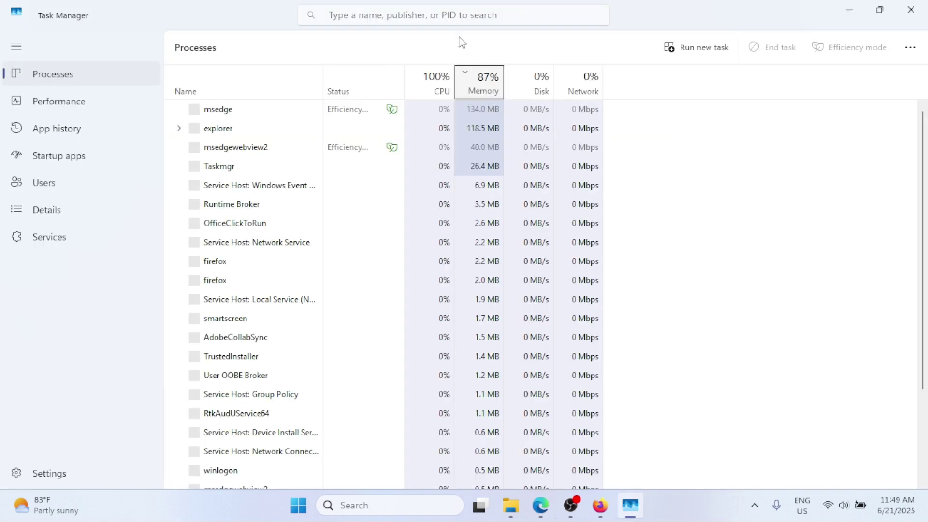
{"action": "left_click", "coordinate": [438, 18]}
{"action": "type", "text": "explorer"}
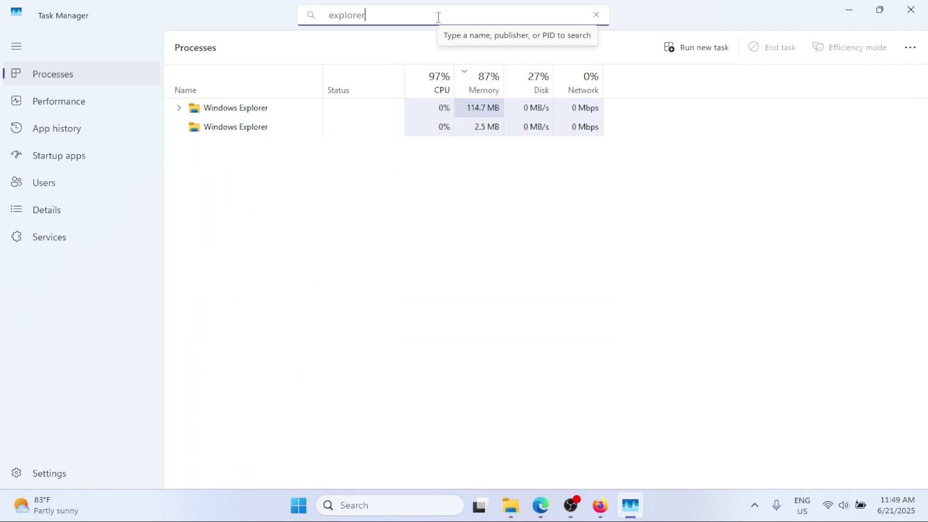
{"action": "right_click", "coordinate": [255, 105]}
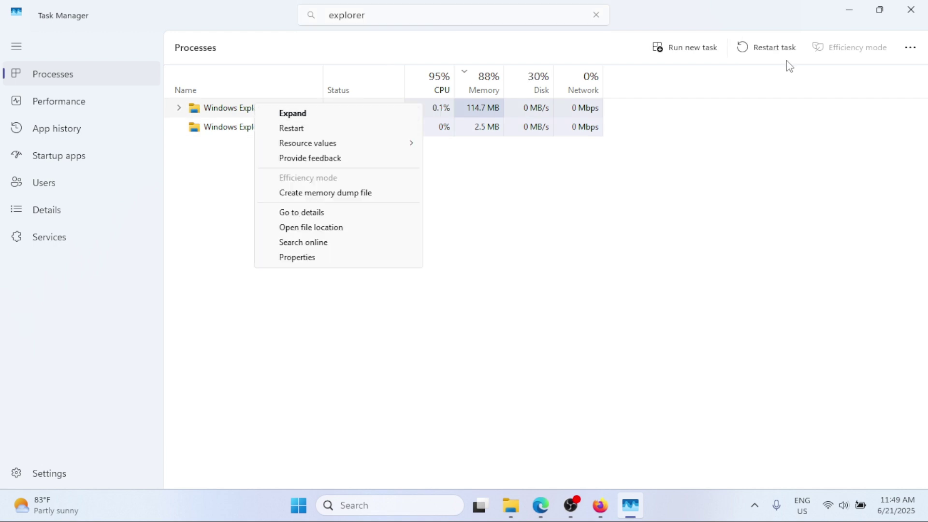
{"action": "left_click", "coordinate": [911, 9]}
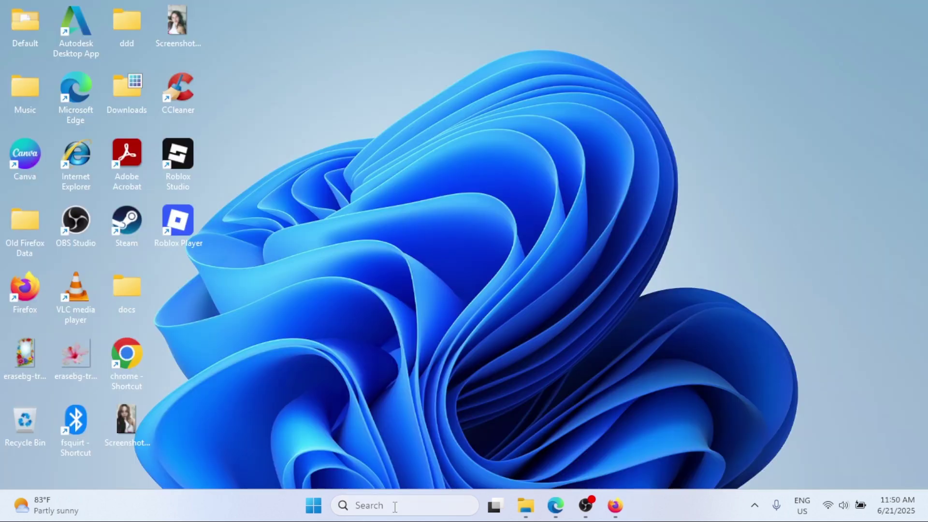
Run Command Prompt as administrator and enter dism.exe /online /cleanup-image /restorehealth.
{"action": "left_click", "coordinate": [394, 508]}
{"action": "type", "text": "cmd"}
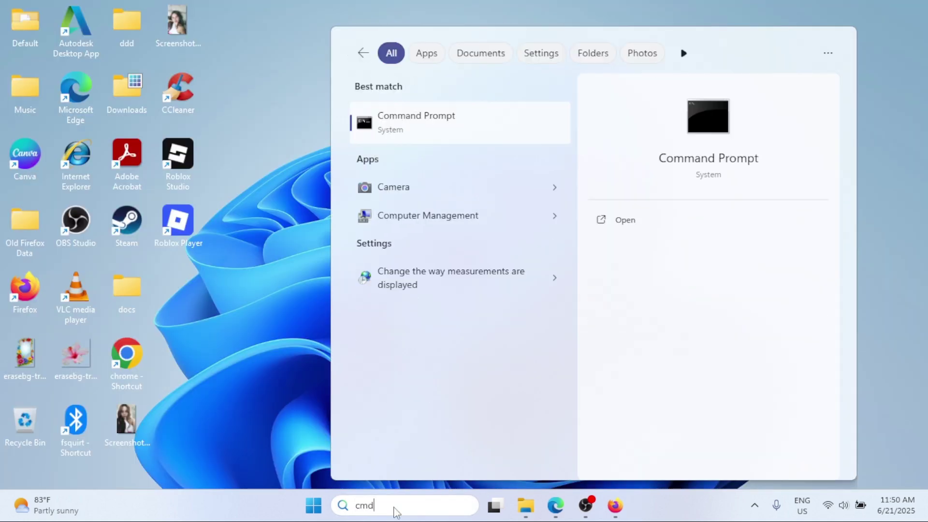
{"action": "left_click", "coordinate": [621, 242]}
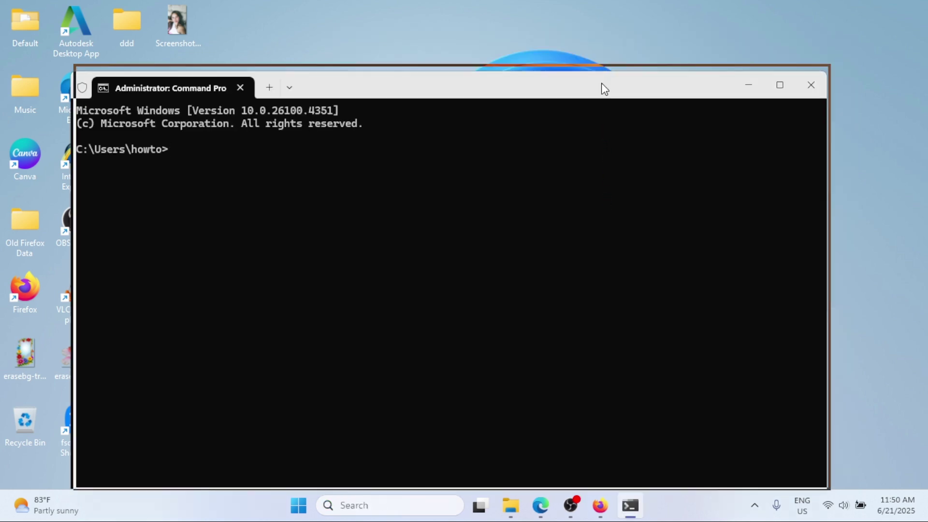
{"action": "type", "text": "dism"}
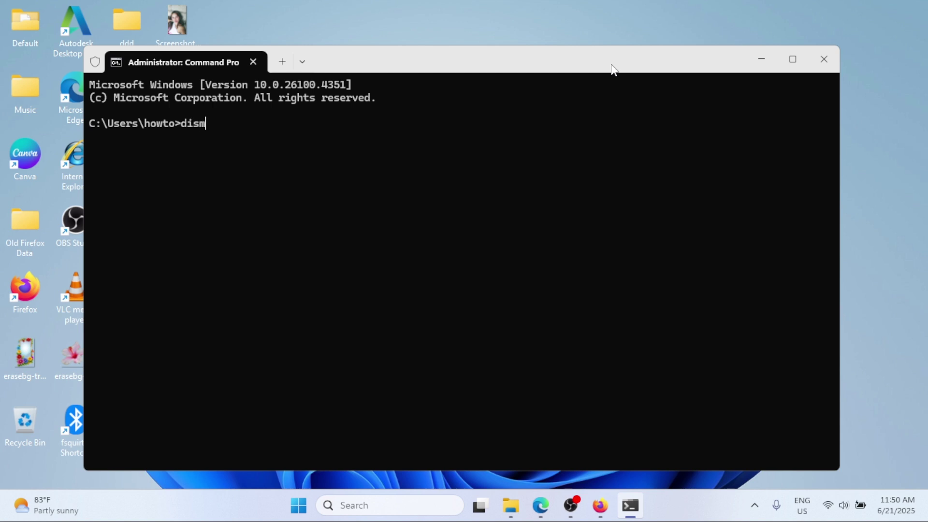
{"action": "type", "text": ".exe "}
{"action": "type", "text": "/online /cleanup-im"}
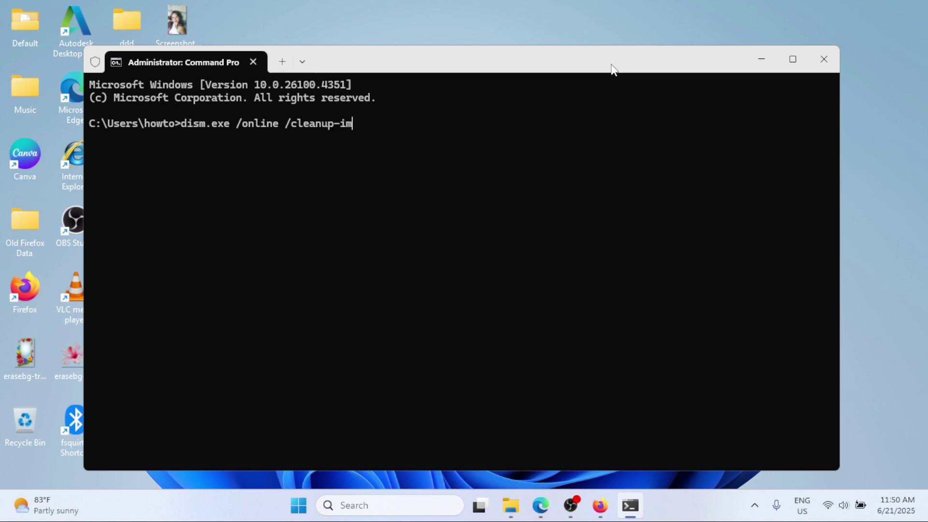
{"action": "type", "text": "agr"}
{"action": "type", "text": "/res"}
{"action": "type", "text": "tore"}
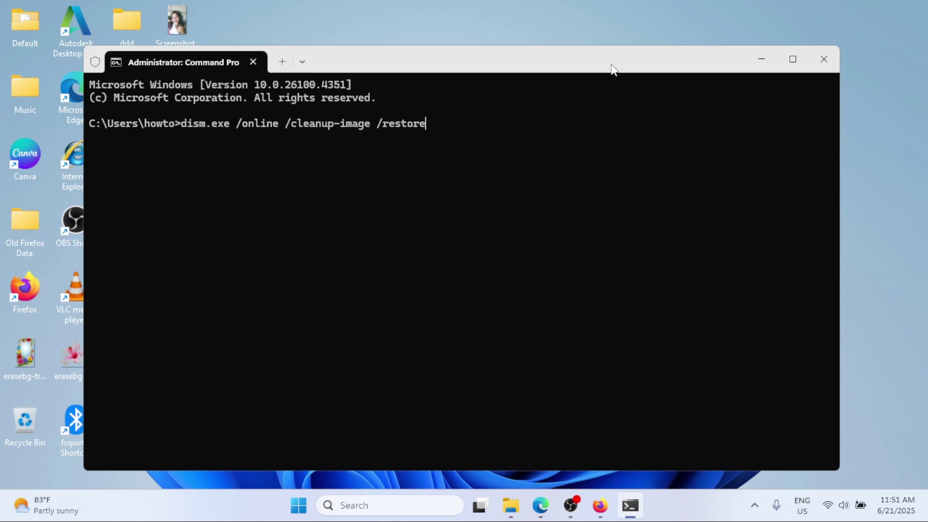
{"action": "type", "text": "health"}
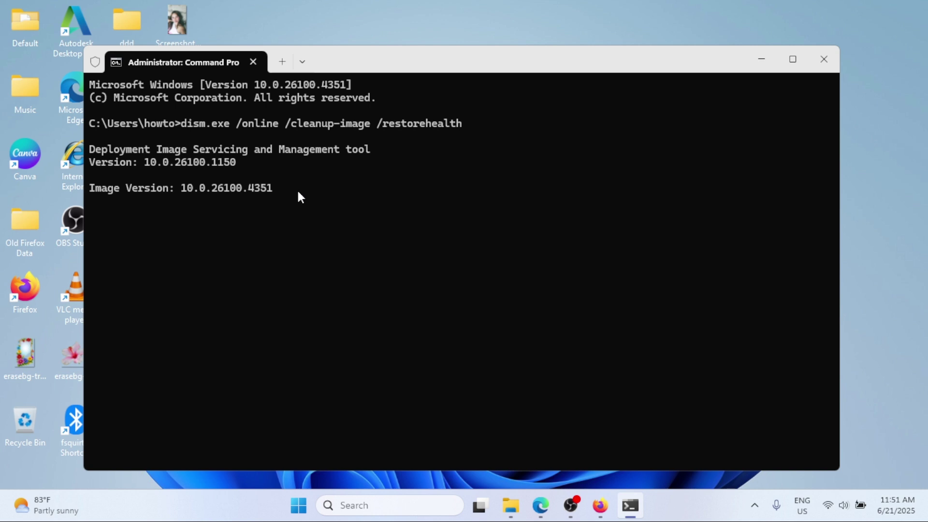
Close the administrator Command Prompt window.
{"action": "left_click", "coordinate": [824, 59]}
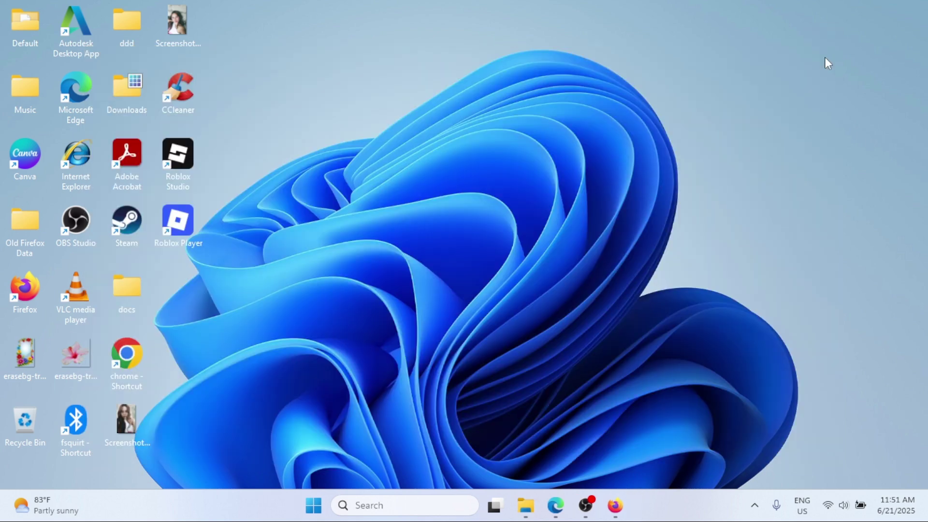